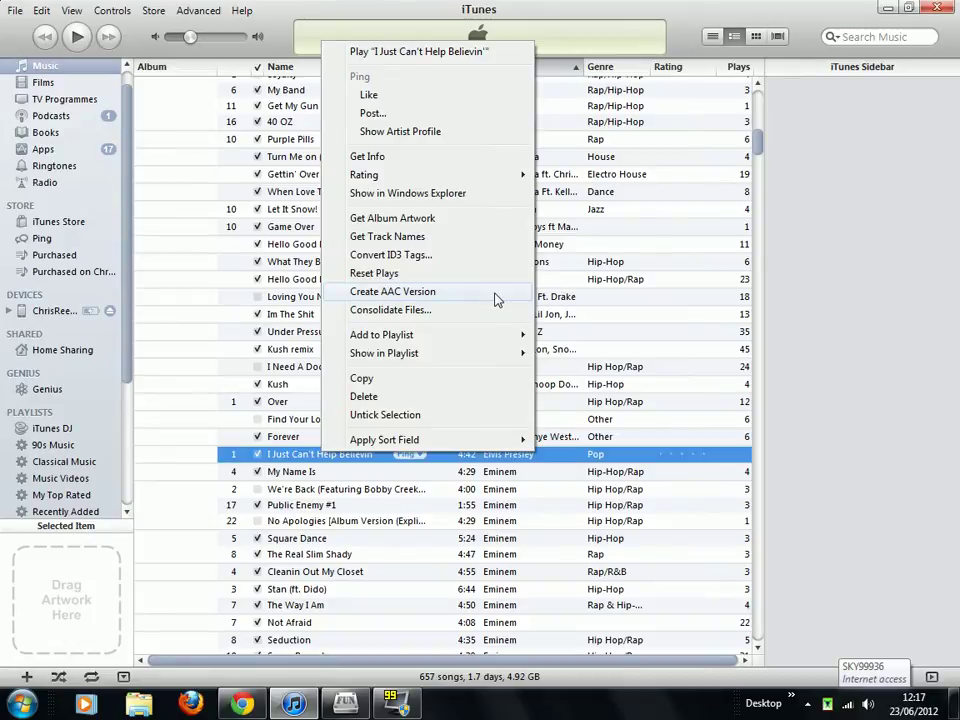
Create an AAC version of the Elvis Presley song "I Just Can't Help Believin'" and copy the AAC file to the desktop
key("Escape")
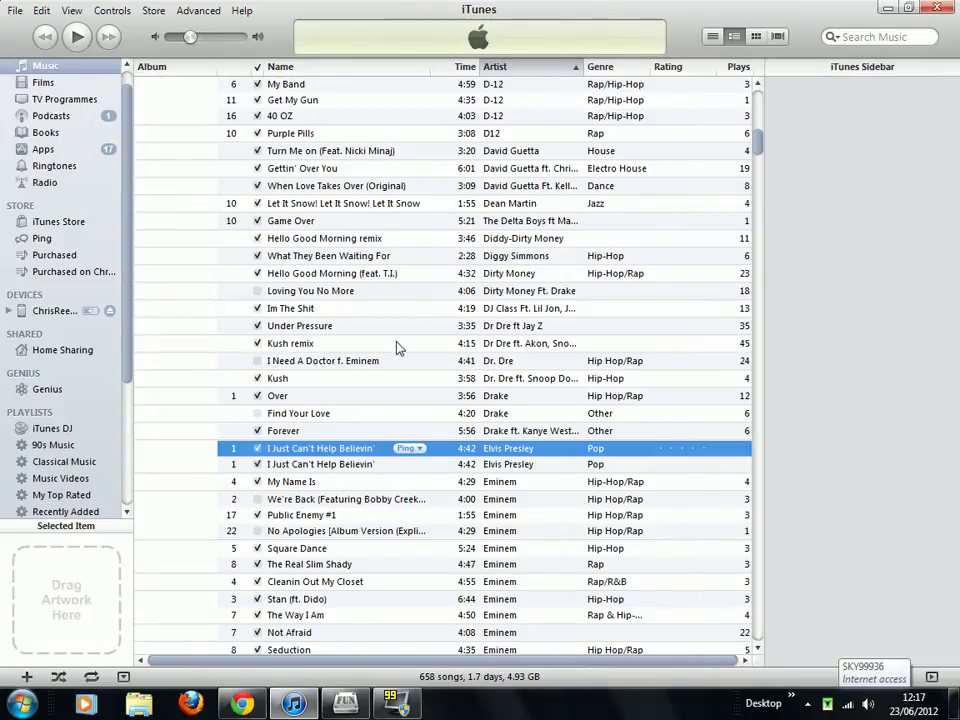
left_click(329, 465)
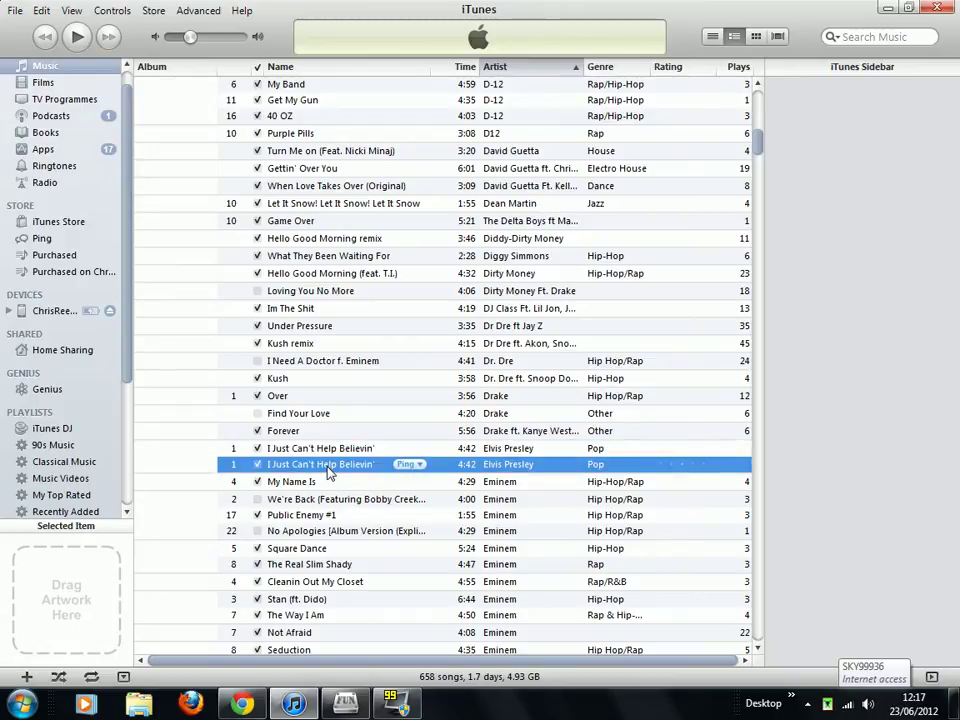
left_click(911, 10)
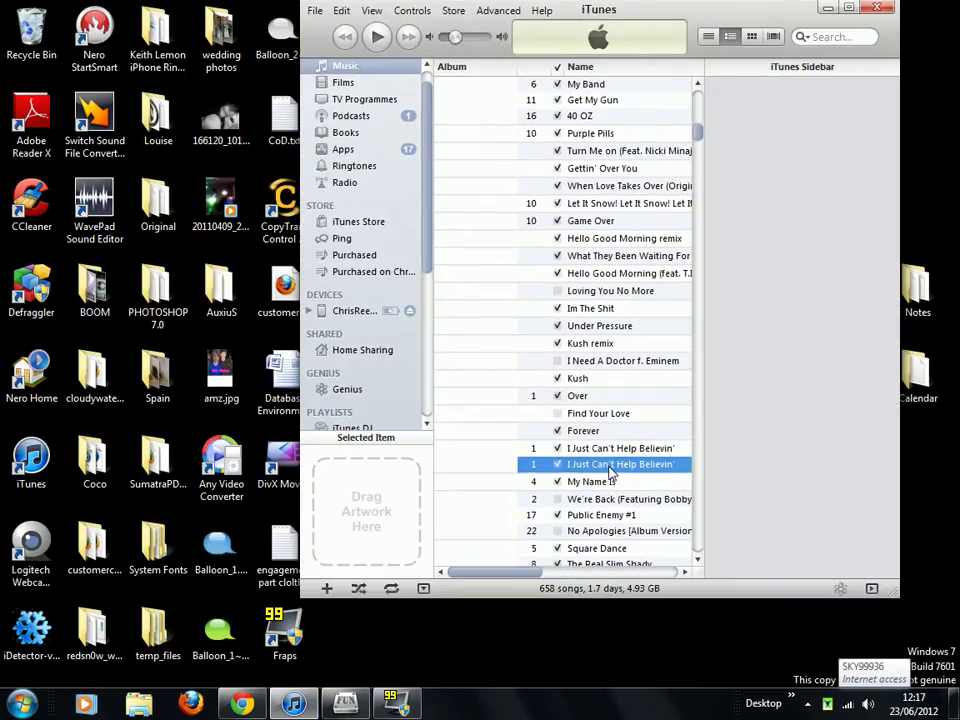
left_click_drag(611, 471, 525, 655)
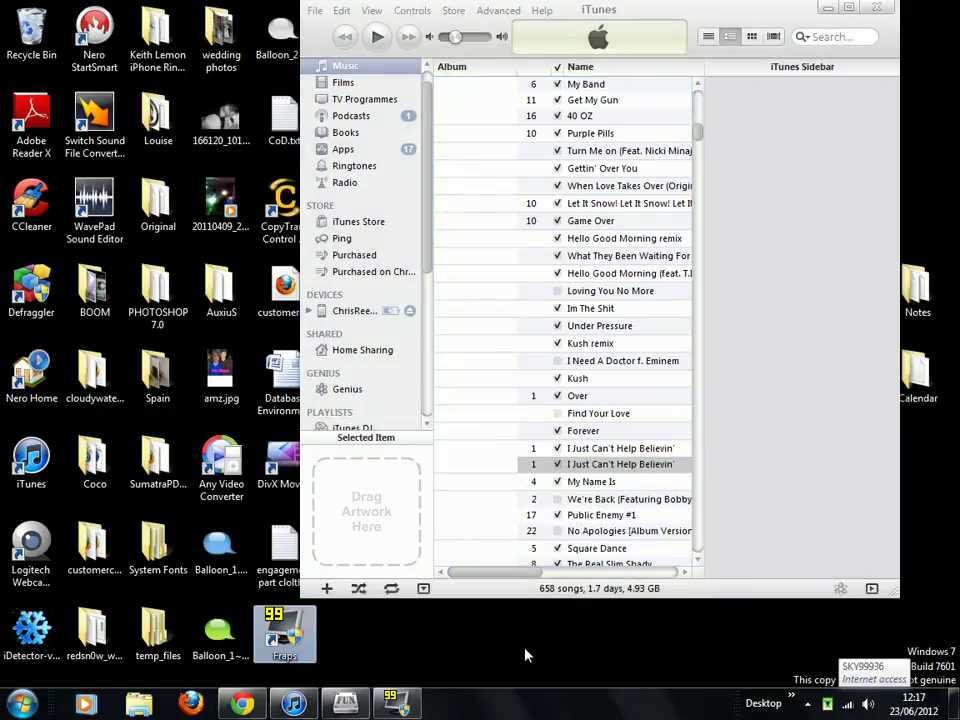
left_click(876, 20)
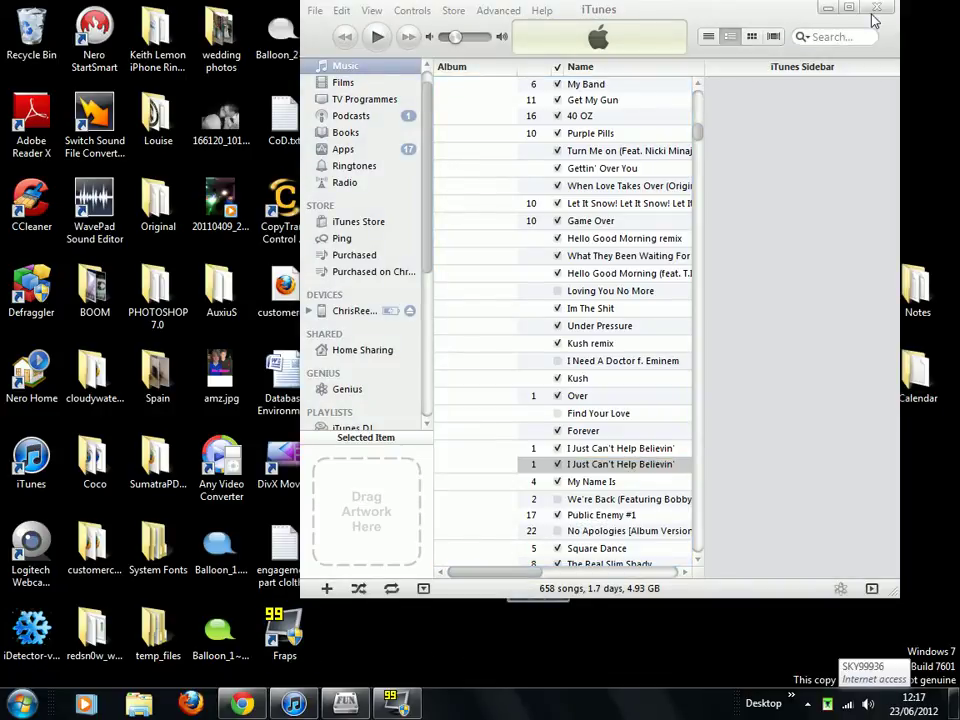
left_click(848, 7)
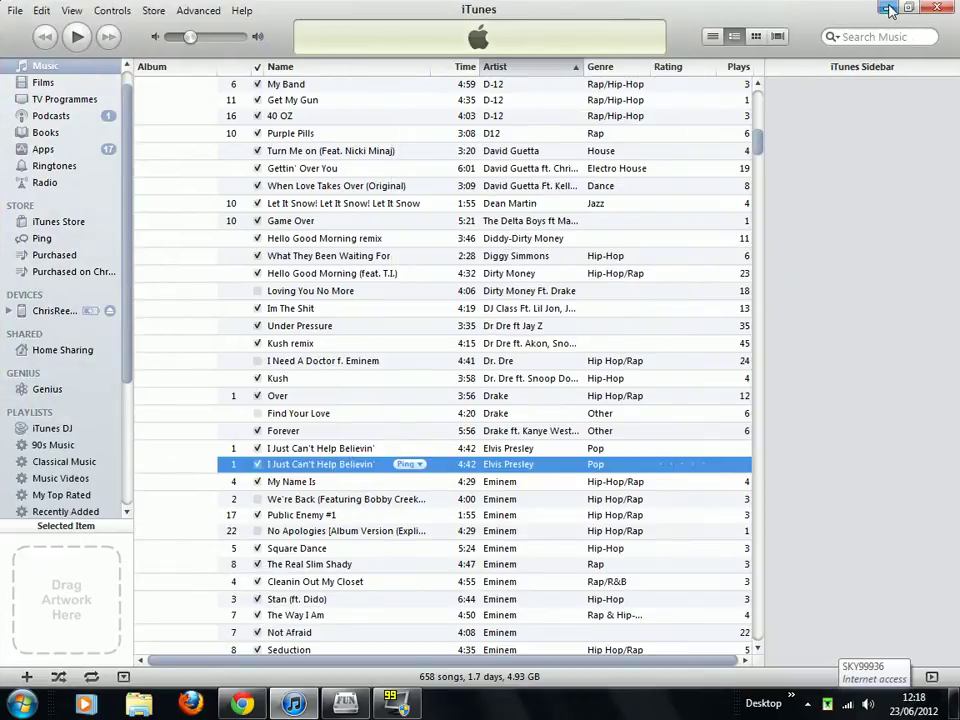
Rename the copied song file on the desktop to "01 I Just Can't Help Believin'.m4r", accepting the extension change
left_click(886, 8)
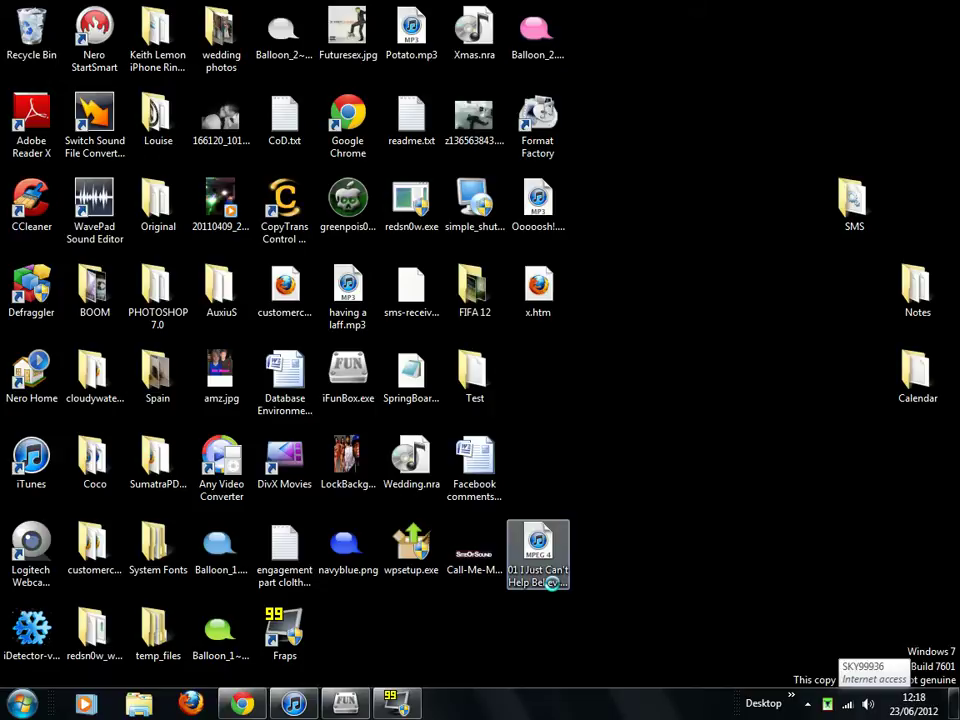
right_click(552, 585)
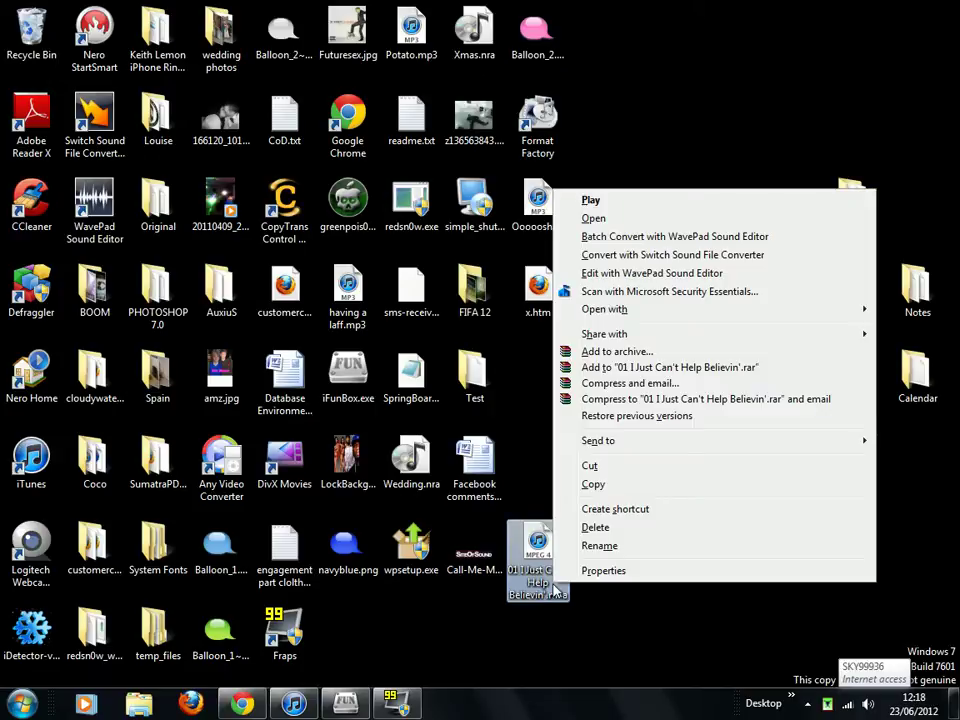
left_click(600, 545)
key("Right")
type("'.m4")
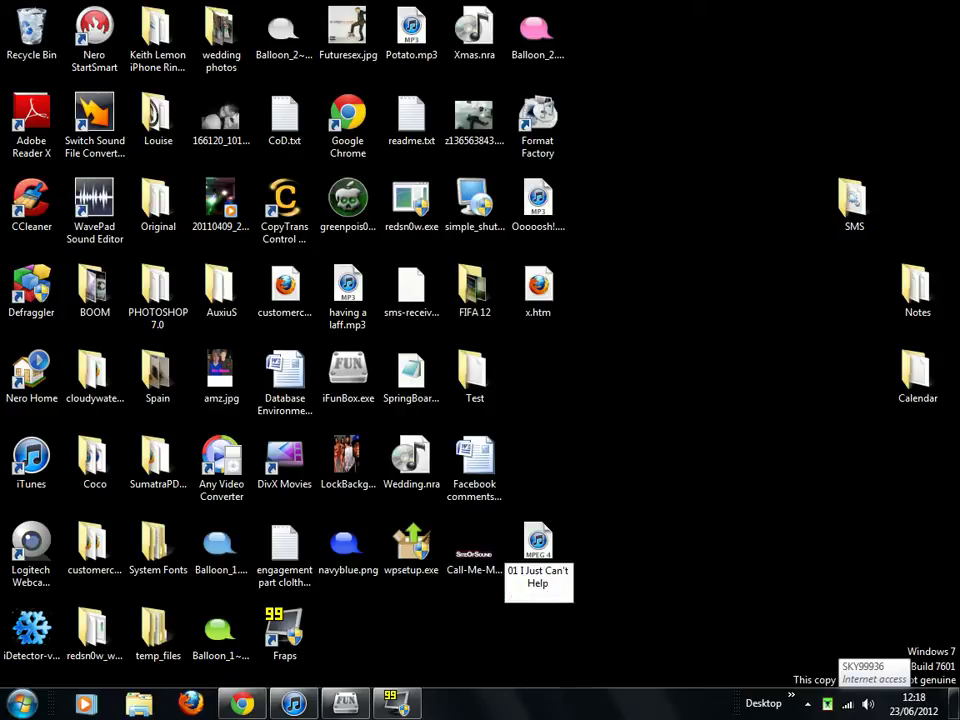
type("r")
key("Return")
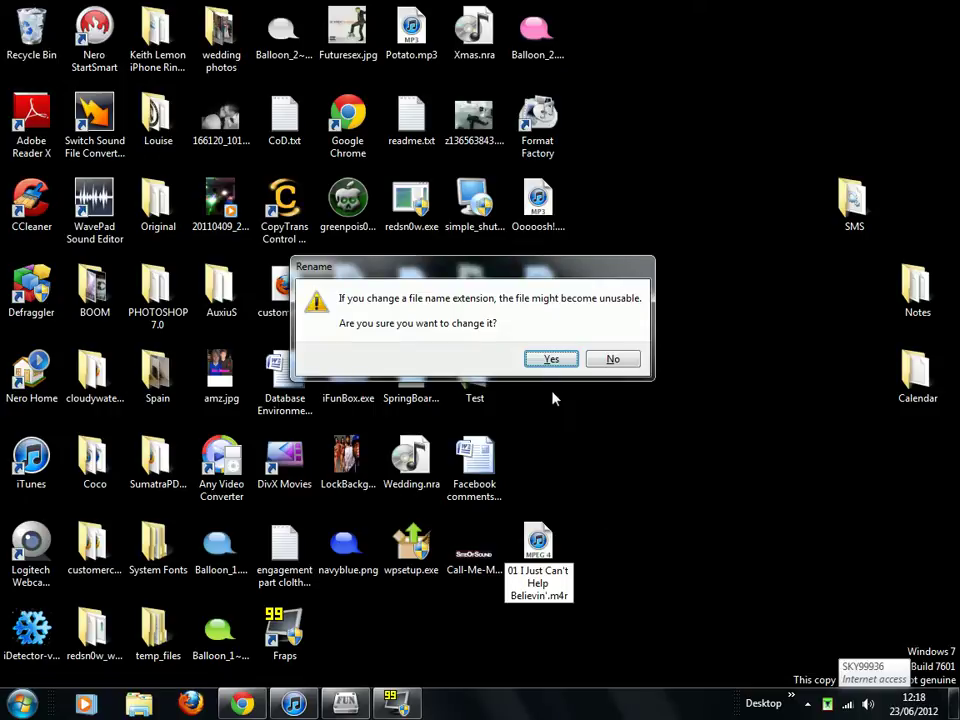
left_click(551, 360)
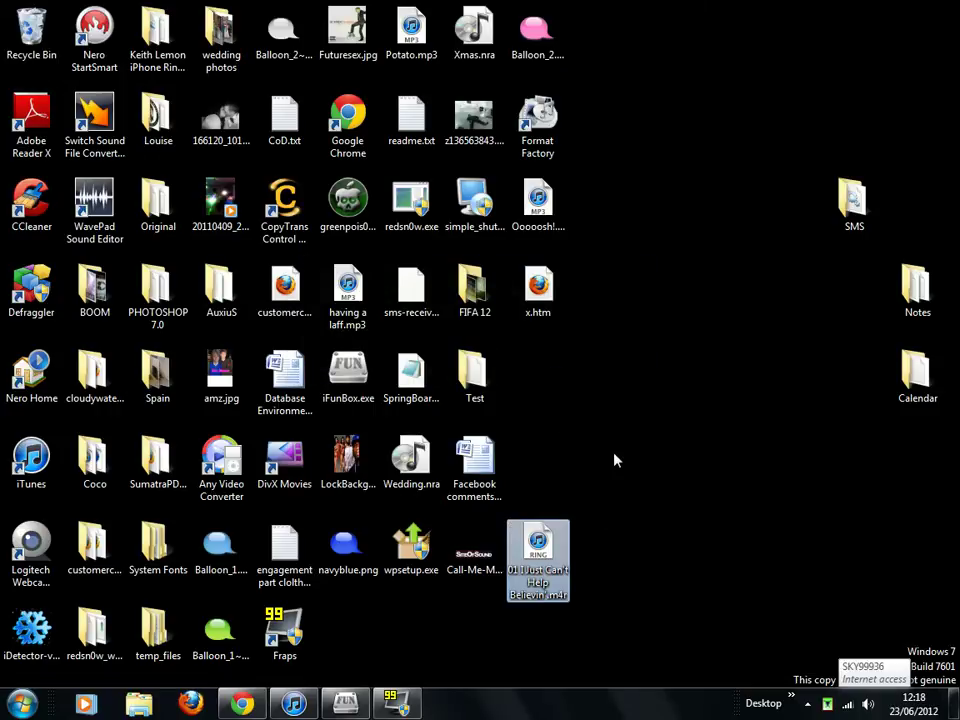
Delete the AAC copy of "I Just Can't Help Believin'" from the iTunes music library, moving its file to the Recycle Bin
left_click(293, 703)
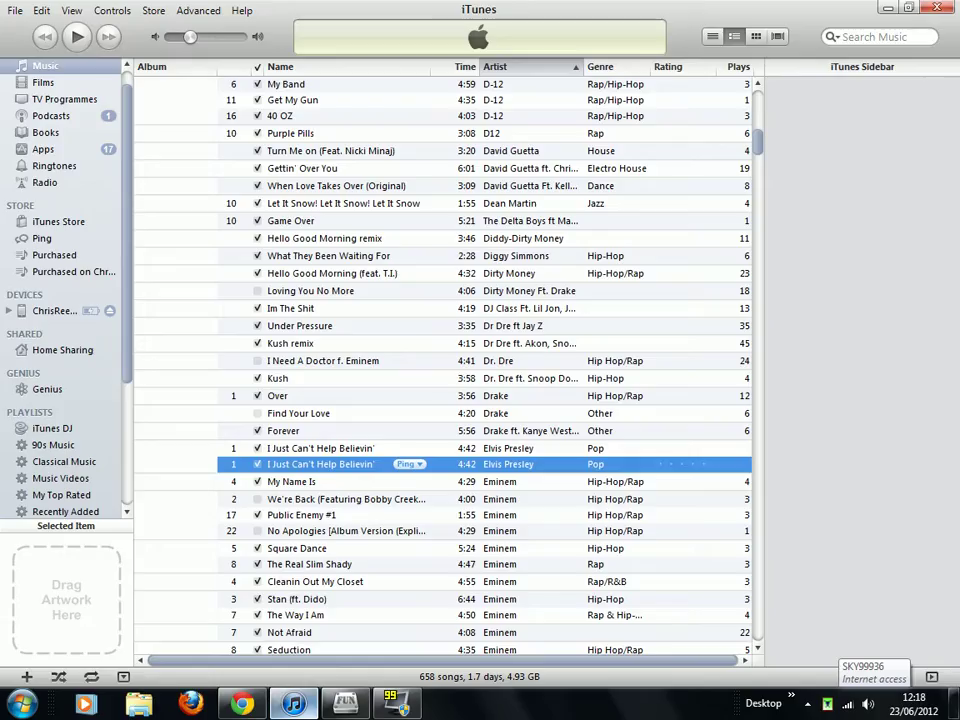
right_click(320, 465)
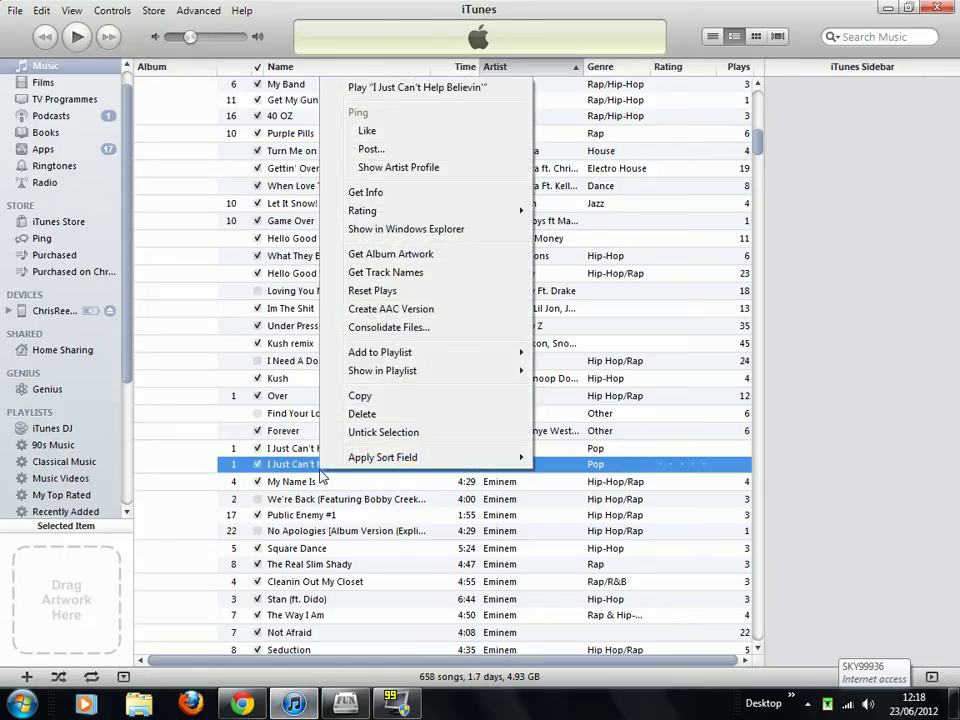
left_click(373, 418)
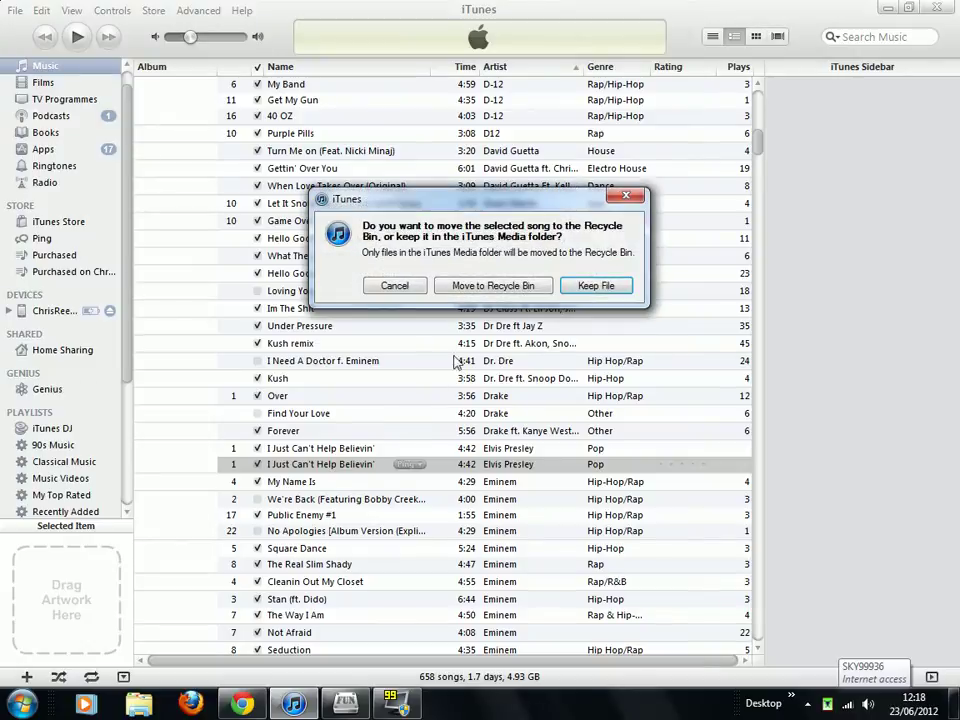
left_click(490, 286)
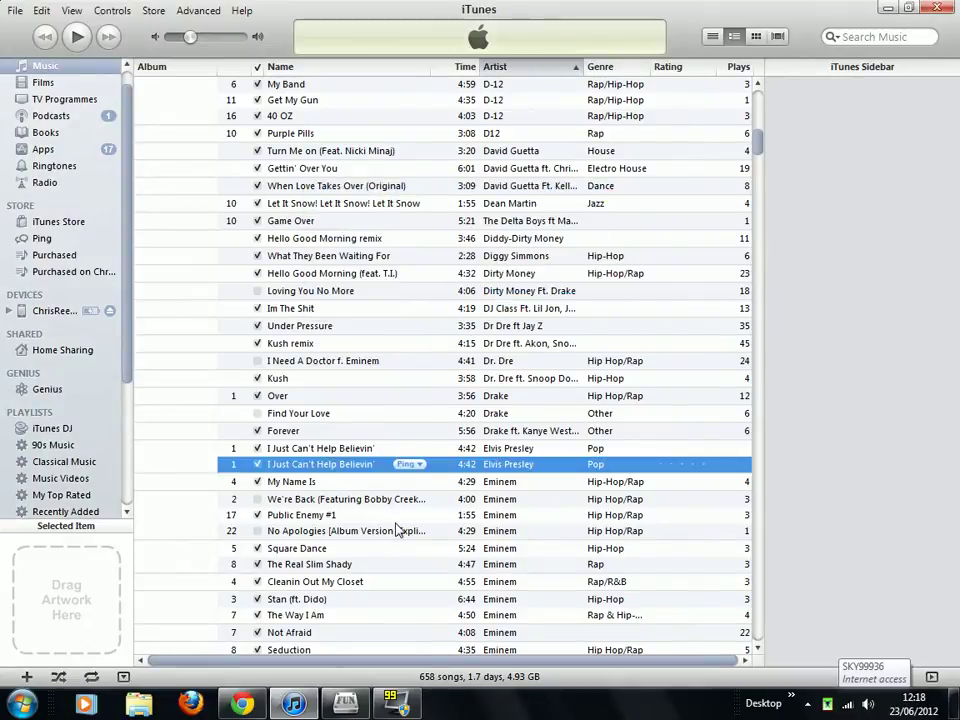
Add the .m4r ringtone file from the desktop to the iTunes library, with both visible side by side, and maximize iTunes again
left_click(909, 8)
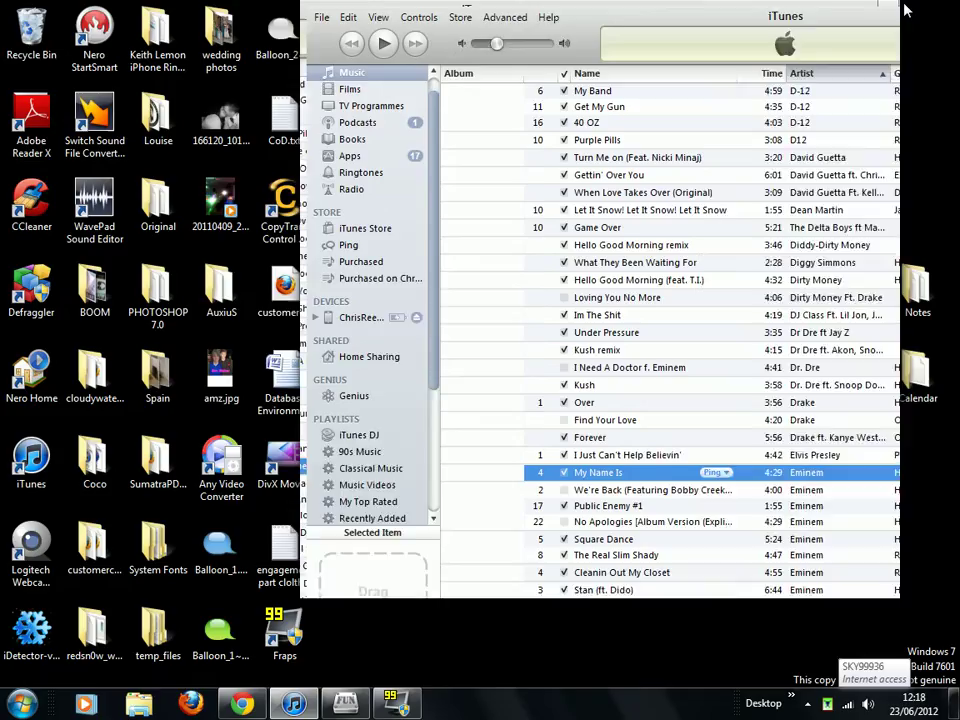
left_click_drag(743, 18, 374, 76)
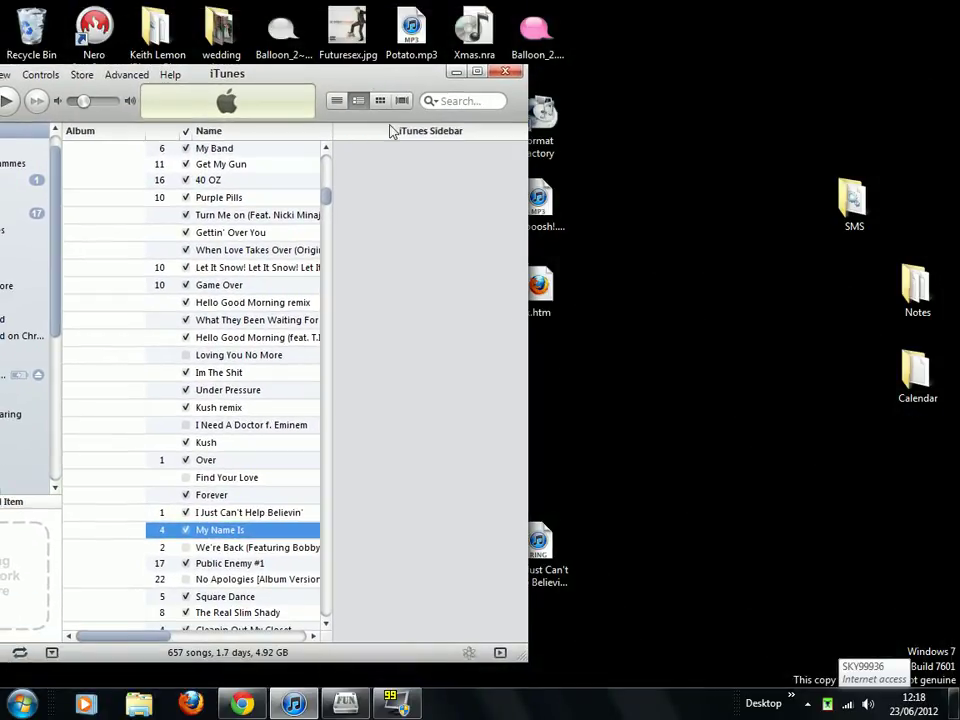
left_click_drag(553, 579, 255, 463)
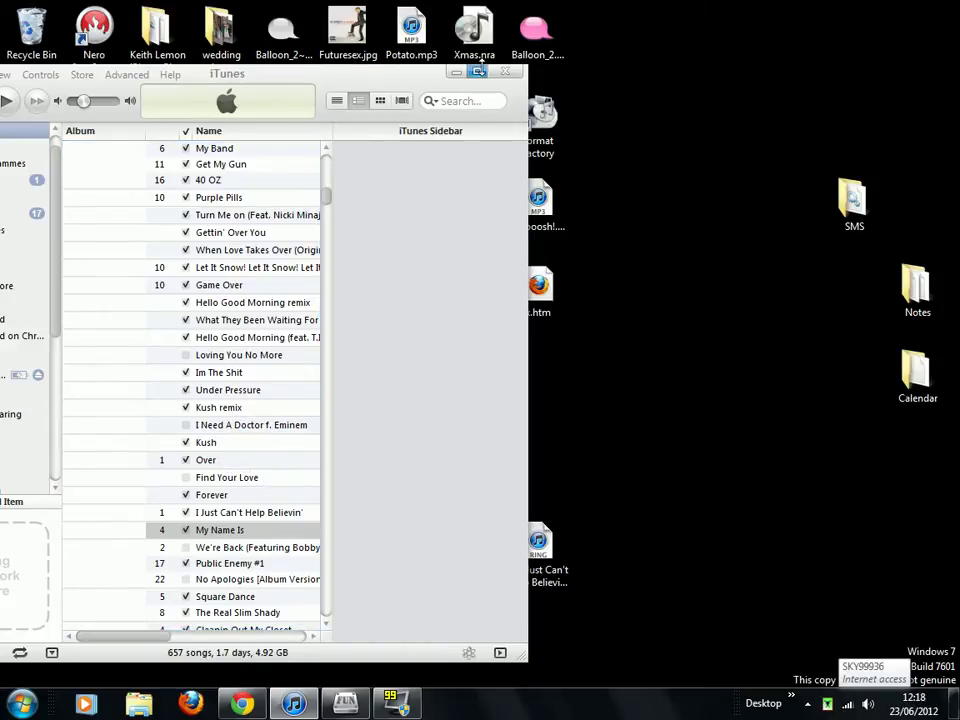
left_click(479, 70)
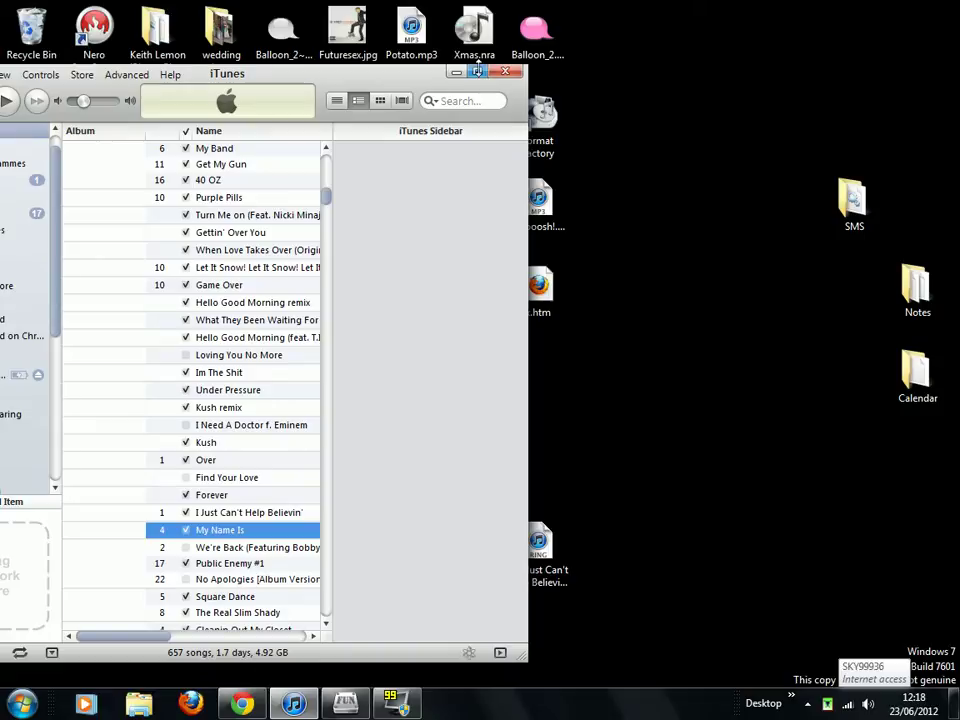
left_click(479, 72)
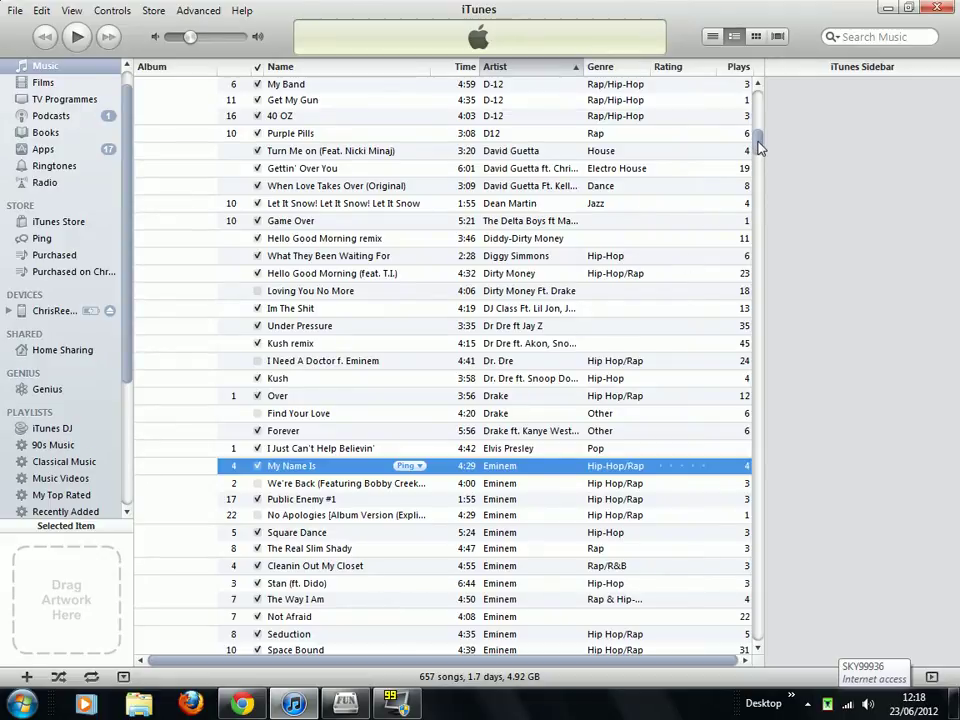
Look through the music library and the Recently Added playlist for the imported ringtone
left_click_drag(759, 146, 781, 648)
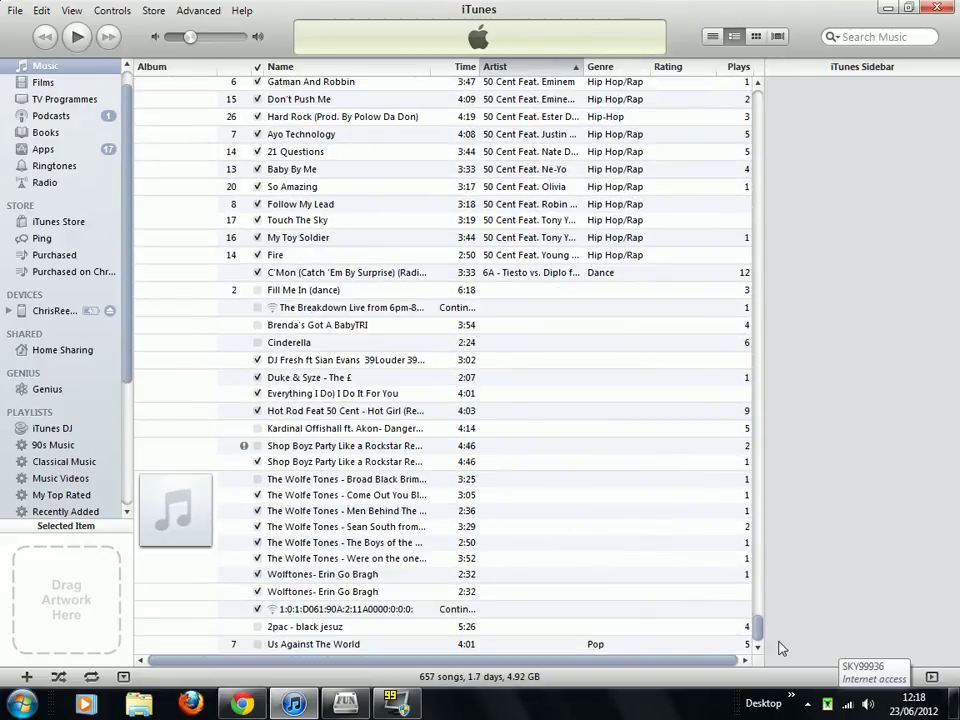
left_click_drag(781, 648, 830, 155)
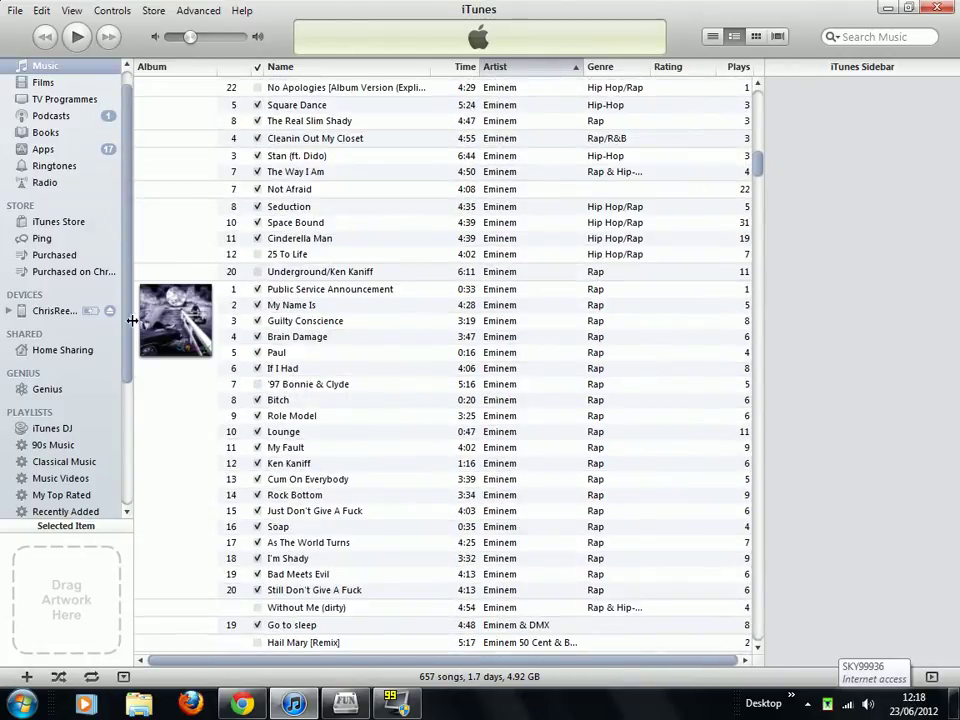
left_click(66, 512)
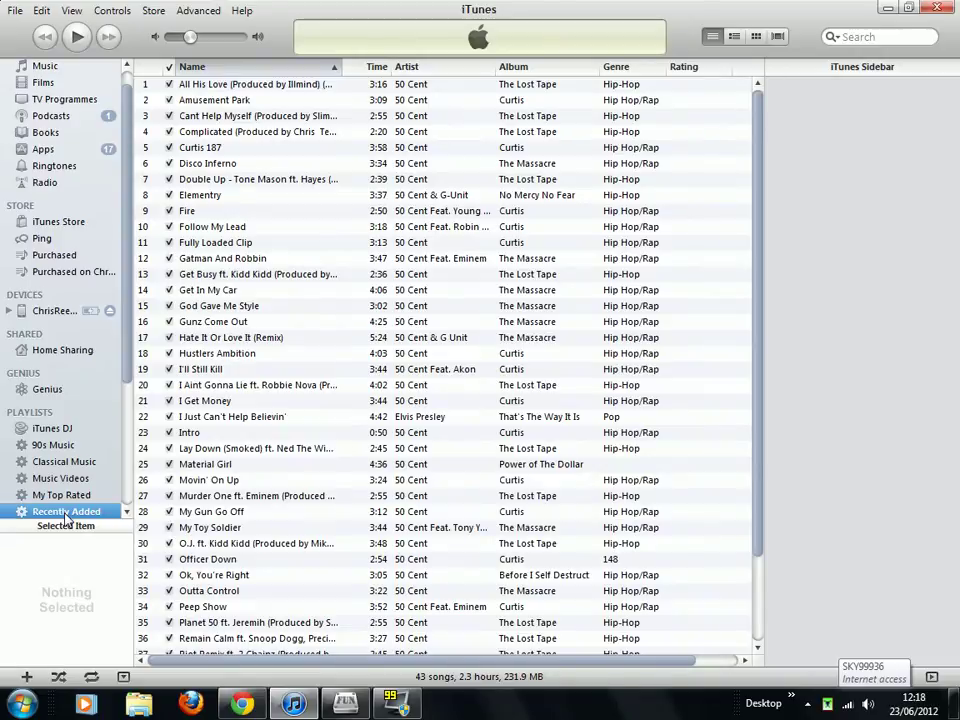
scroll(460, 524, "down", 3)
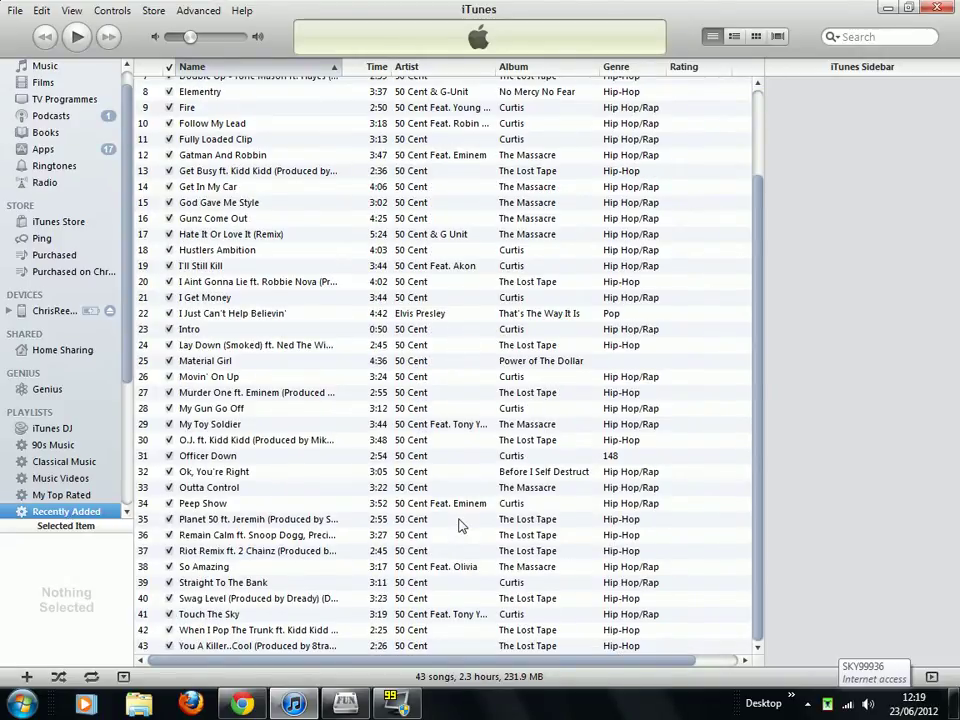
scroll(460, 524, "up", 3)
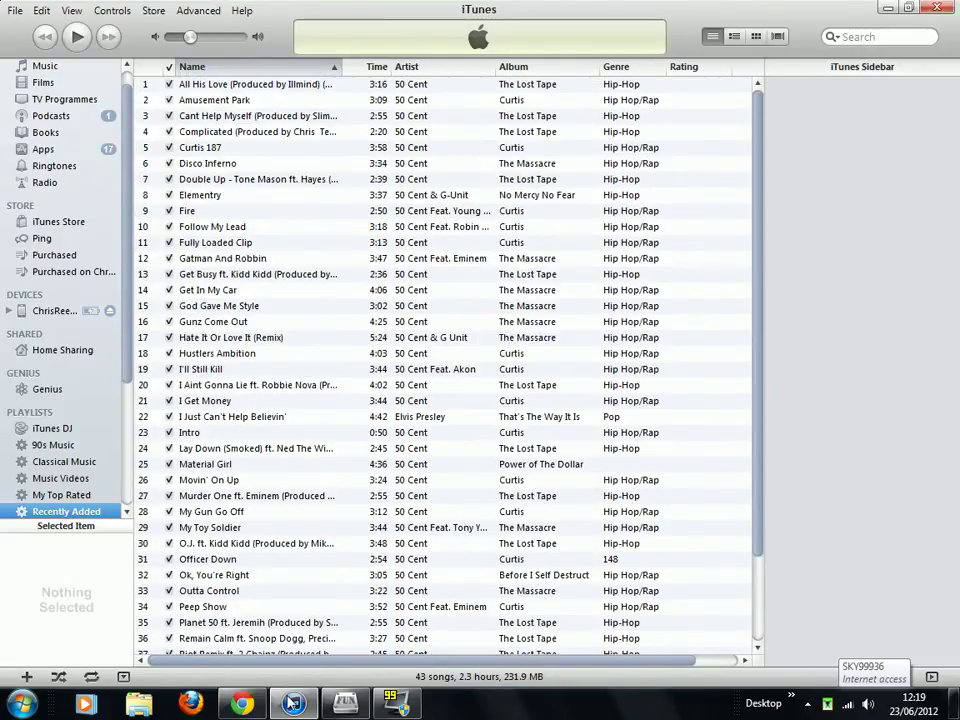
left_click(289, 704)
left_click(291, 704)
left_click(42, 66)
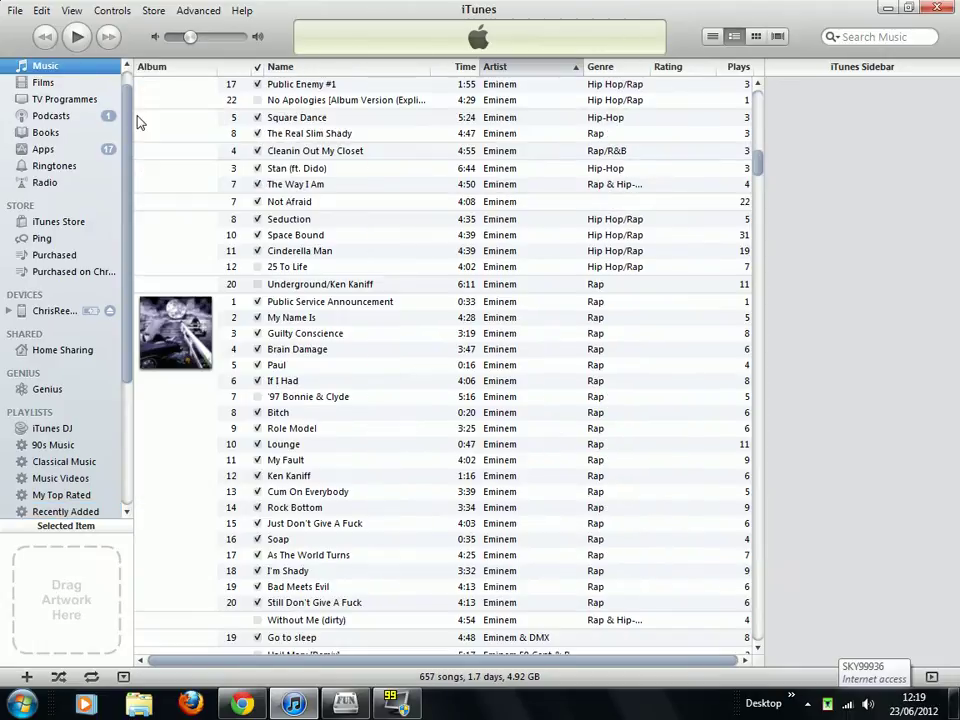
left_click_drag(757, 167, 752, 628)
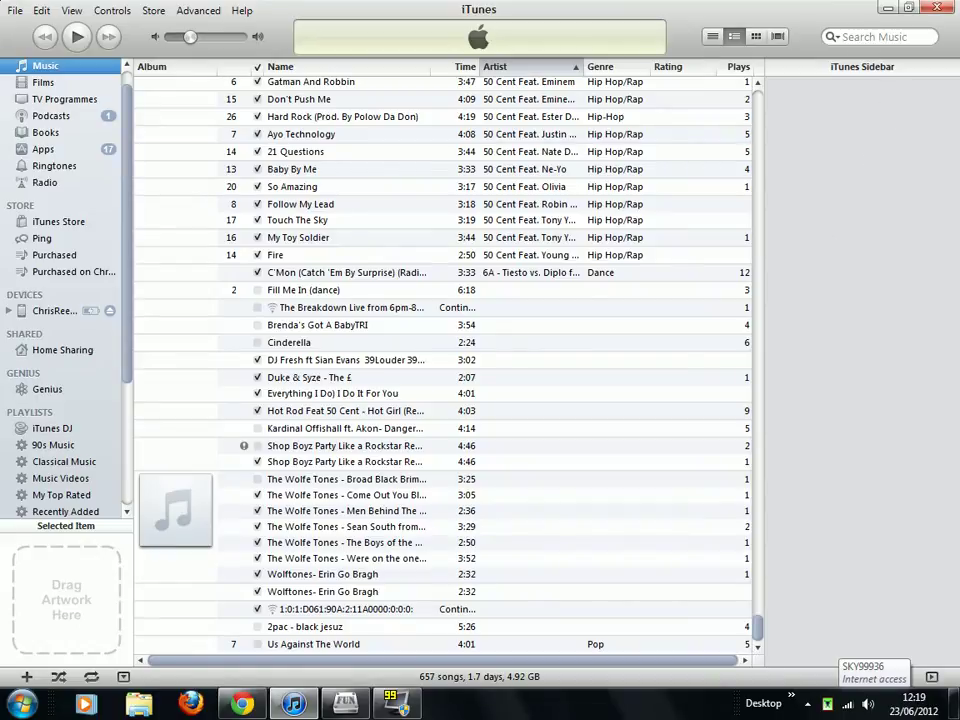
left_click(292, 706)
left_click(292, 706)
Search the music library for the ringtone using "jus", "02" and "01", and clear the search
left_click(850, 37)
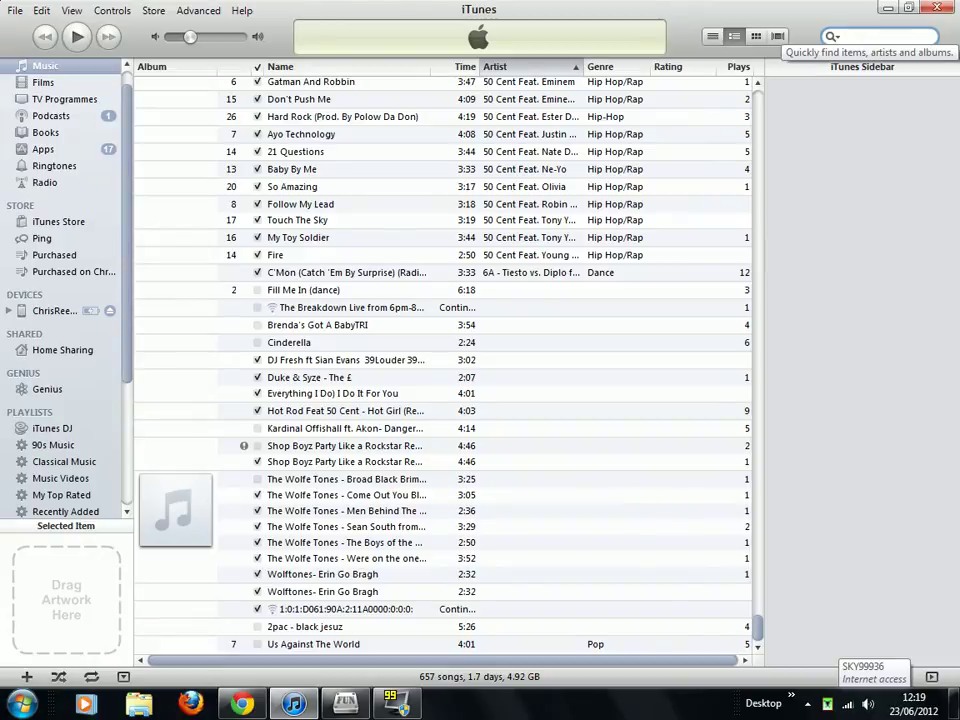
type("jus")
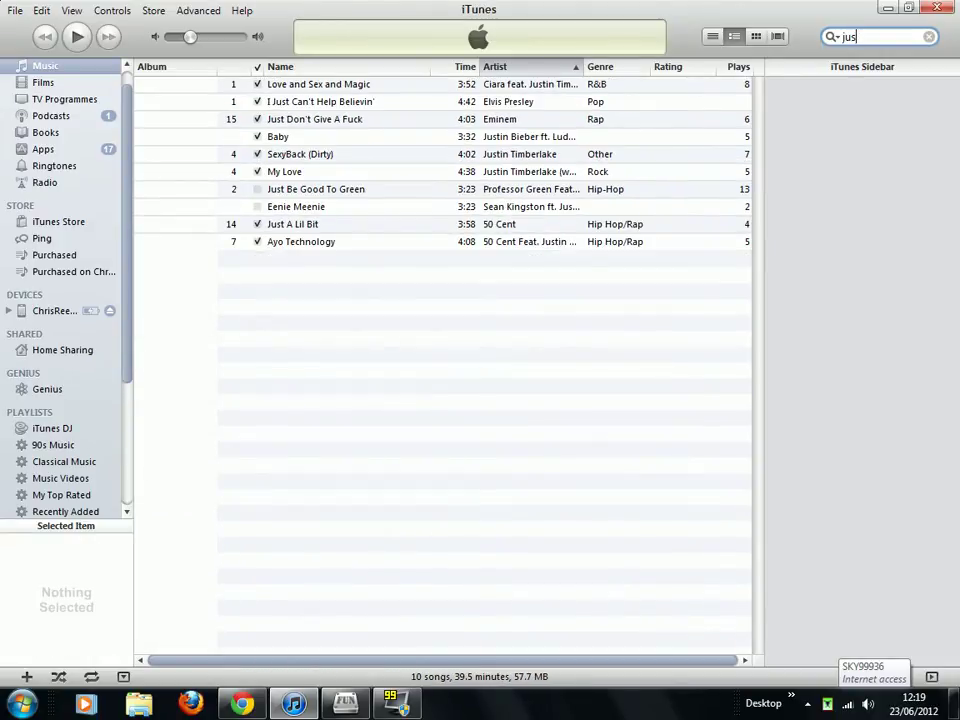
left_click_drag(857, 37, 820, 42)
type("02")
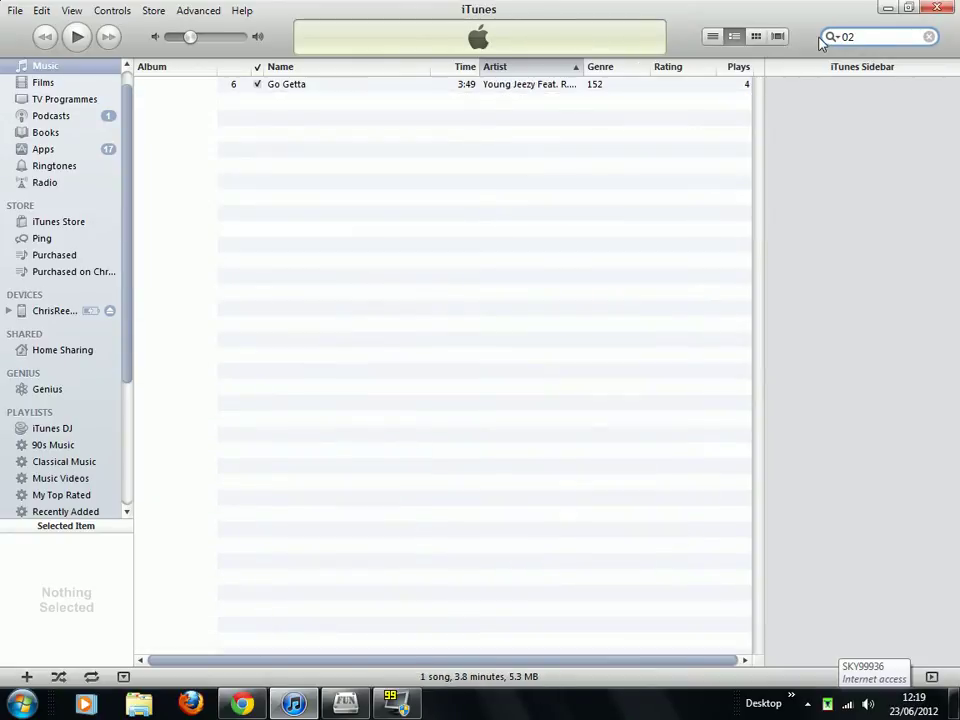
key("BackSpace")
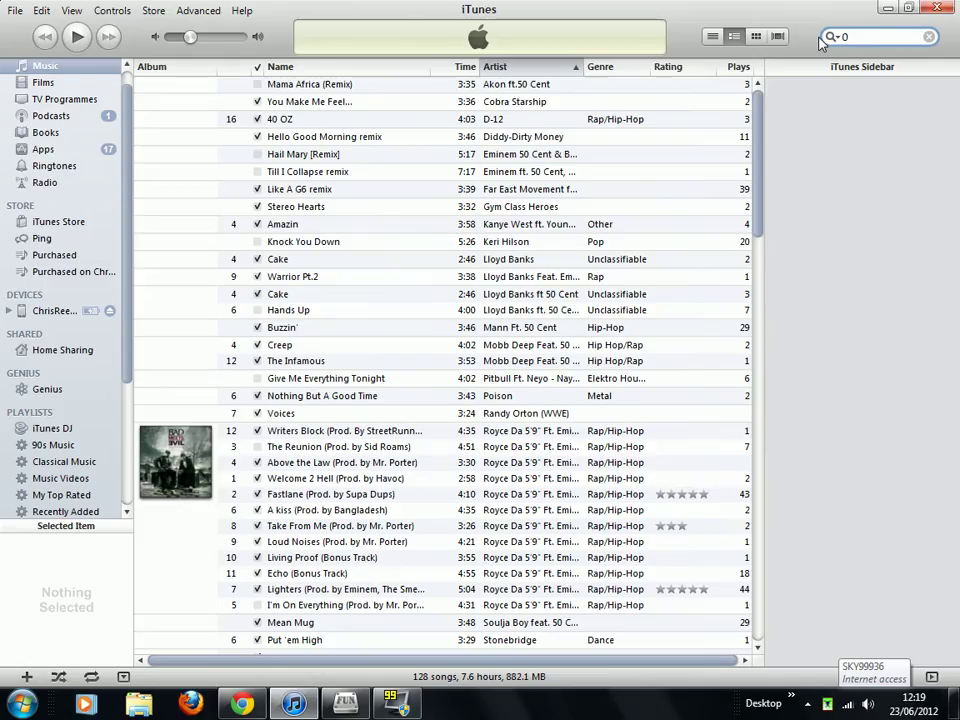
type("1")
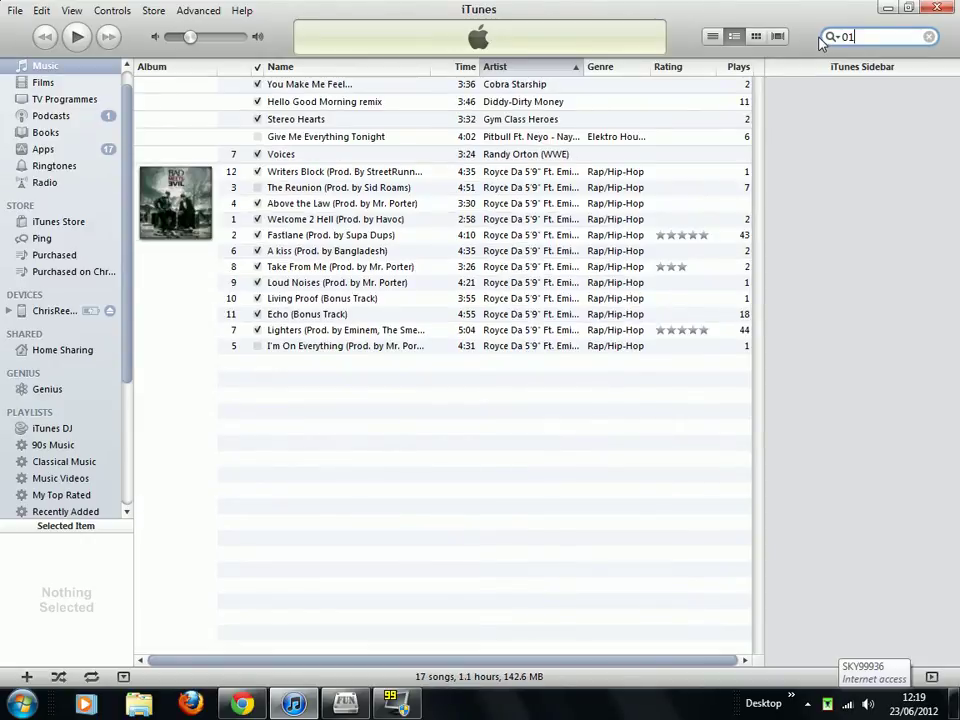
key("BackSpace")
key("BackSpace")
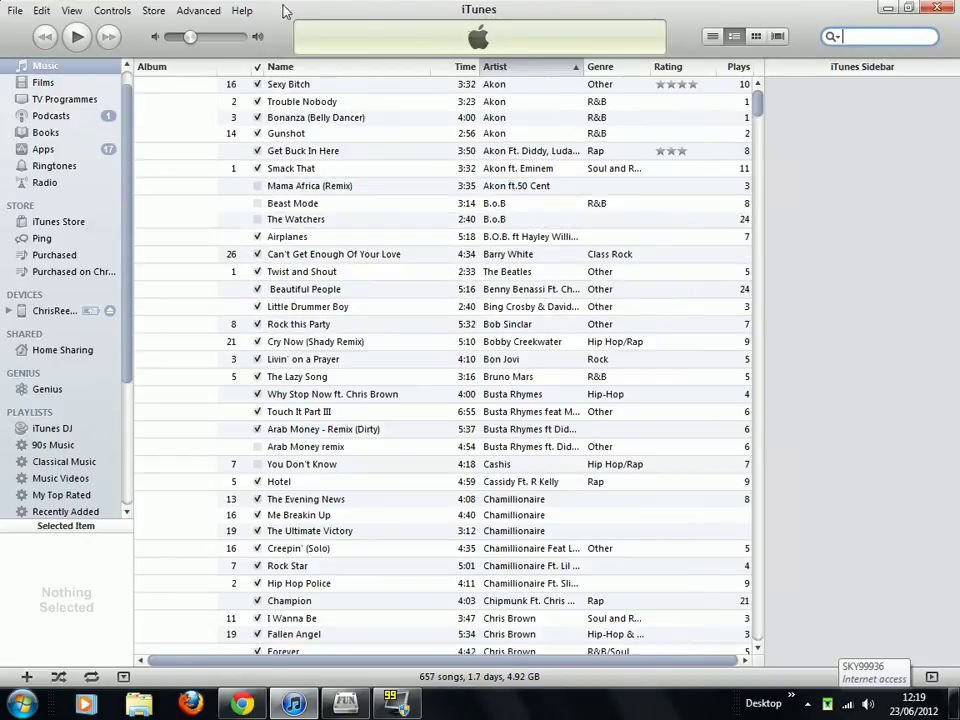
Add the file "01 I Just Can't Help Believin'.m4r" from the Desktop folder to the iTunes library
left_click(15, 10)
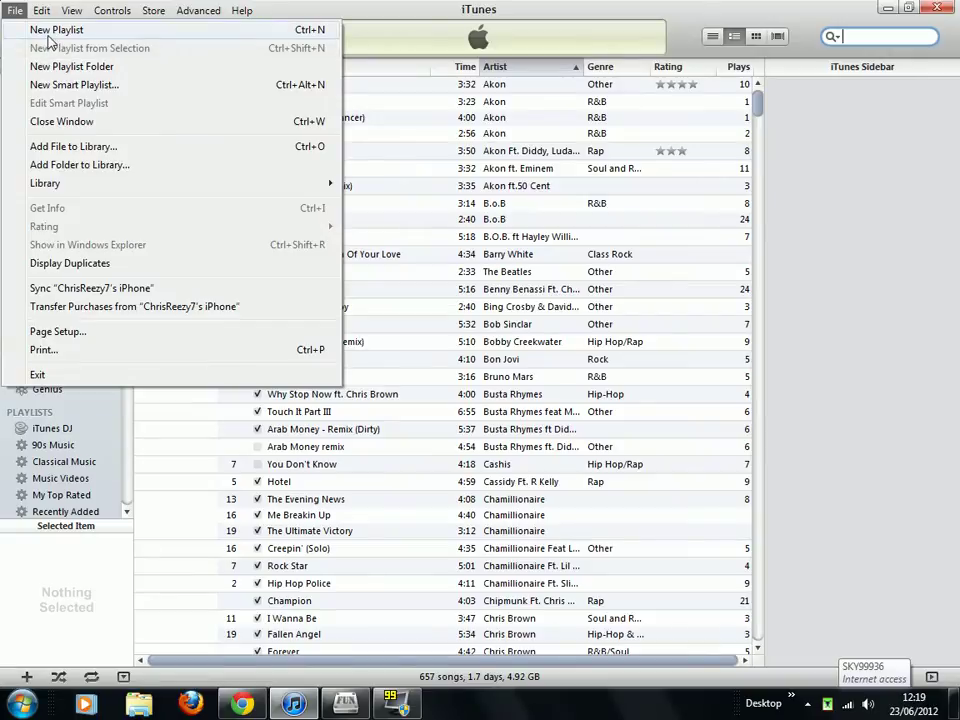
left_click(75, 147)
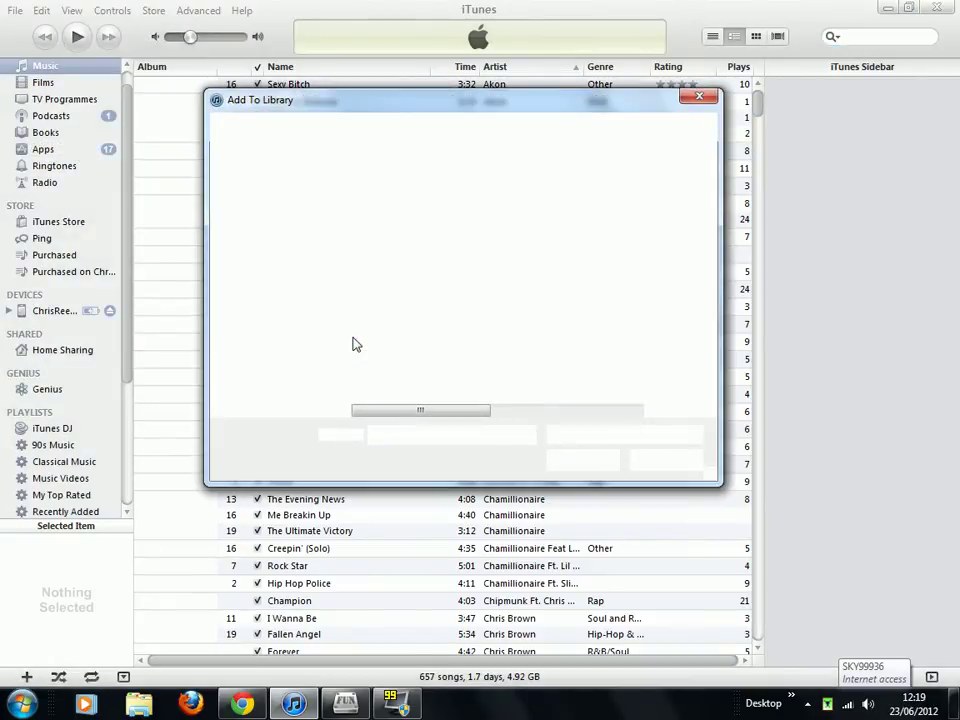
left_click(268, 203)
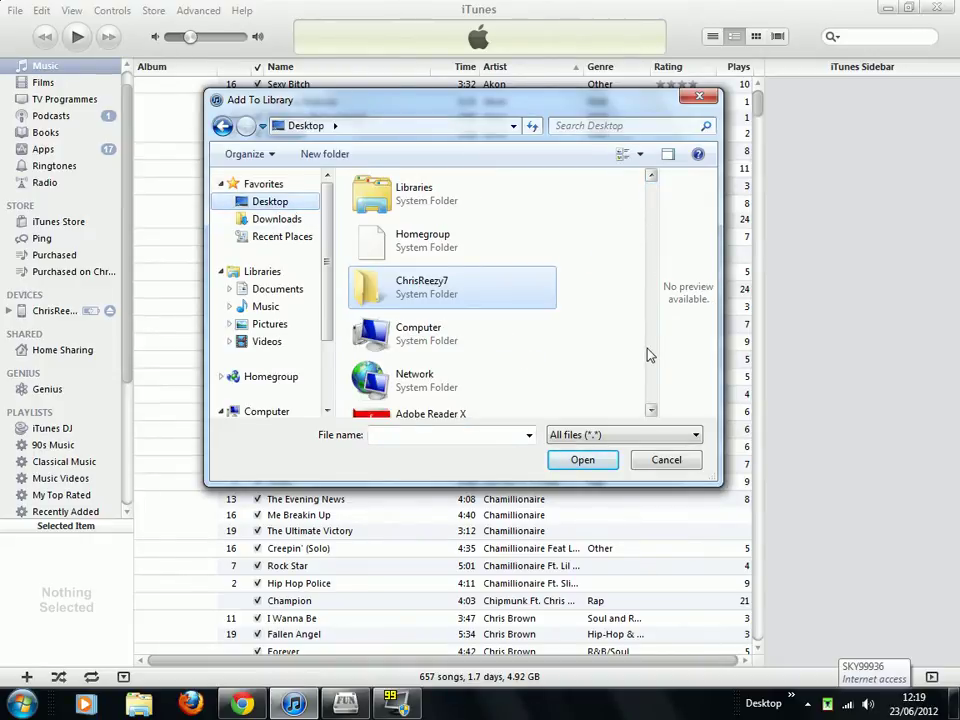
scroll(648, 350, "down", 5)
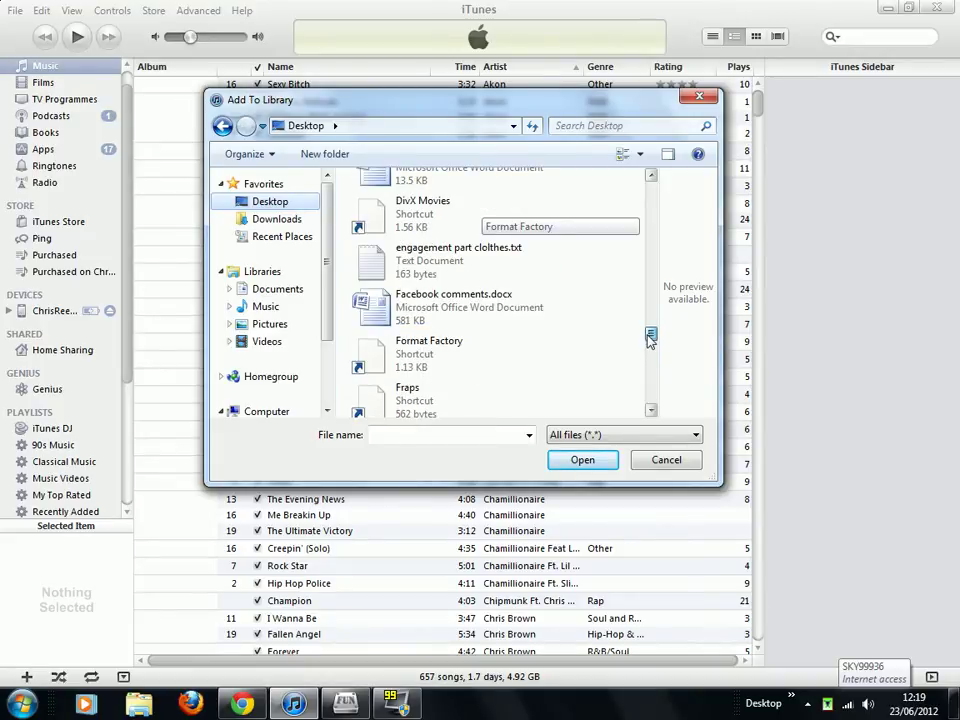
left_click_drag(648, 340, 669, 288)
left_click(529, 368)
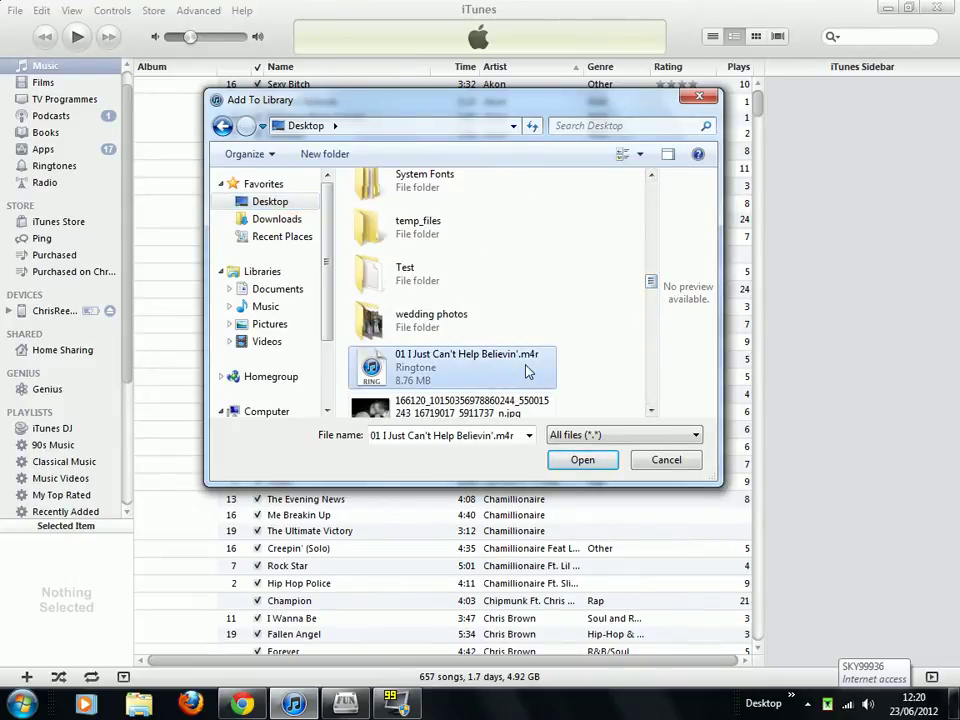
left_click(594, 466)
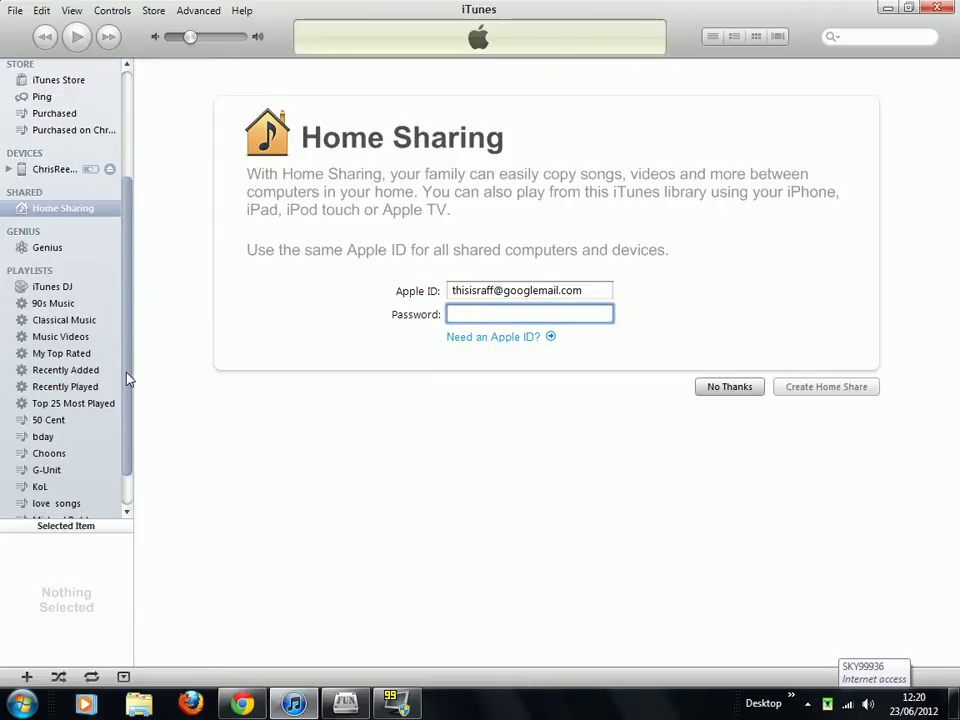
Check the Recently Added playlist for the imported ringtone
left_click(90, 371)
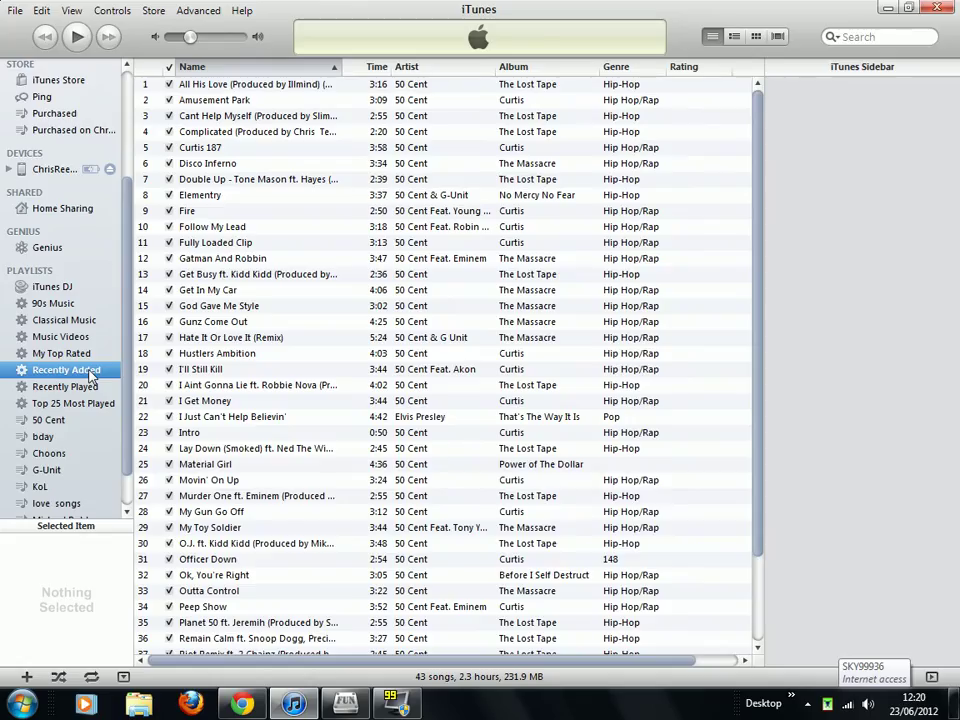
scroll(390, 477, "down", 3)
scroll(390, 477, "up", 3)
scroll(100, 180, "up", 5)
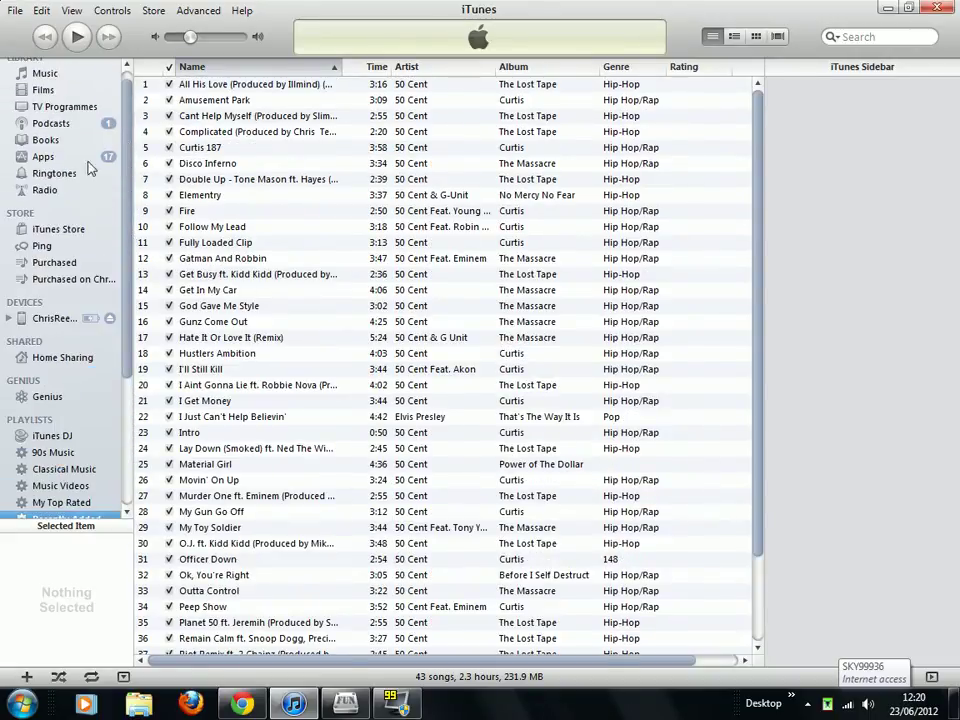
Open the Ringtones library and select the ringtone "I Just Can't Help Believin'"
left_click(53, 174)
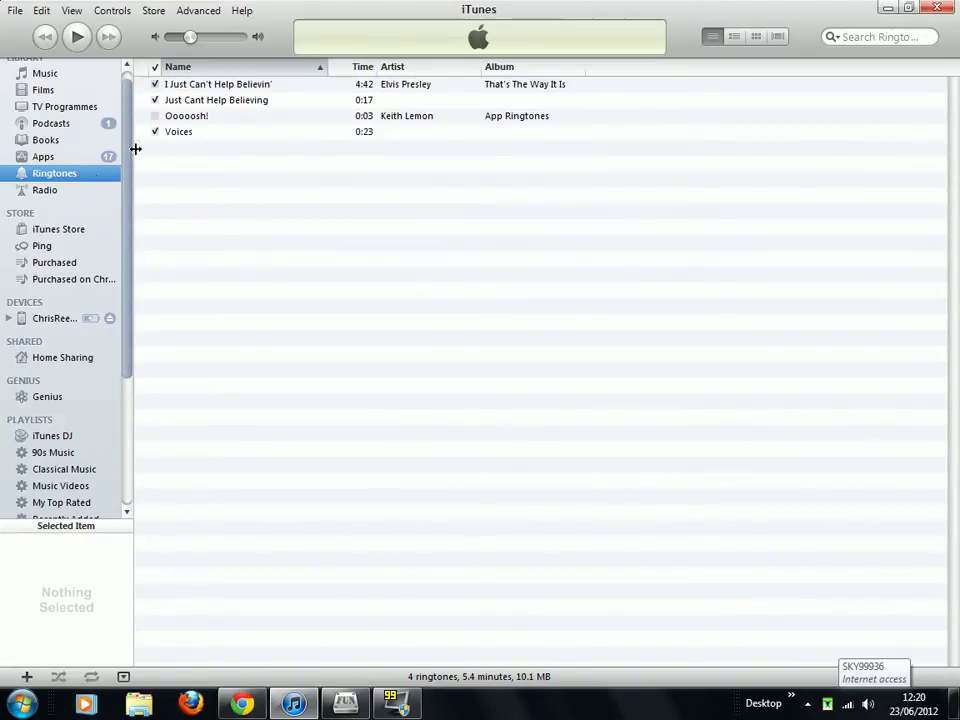
left_click(193, 86)
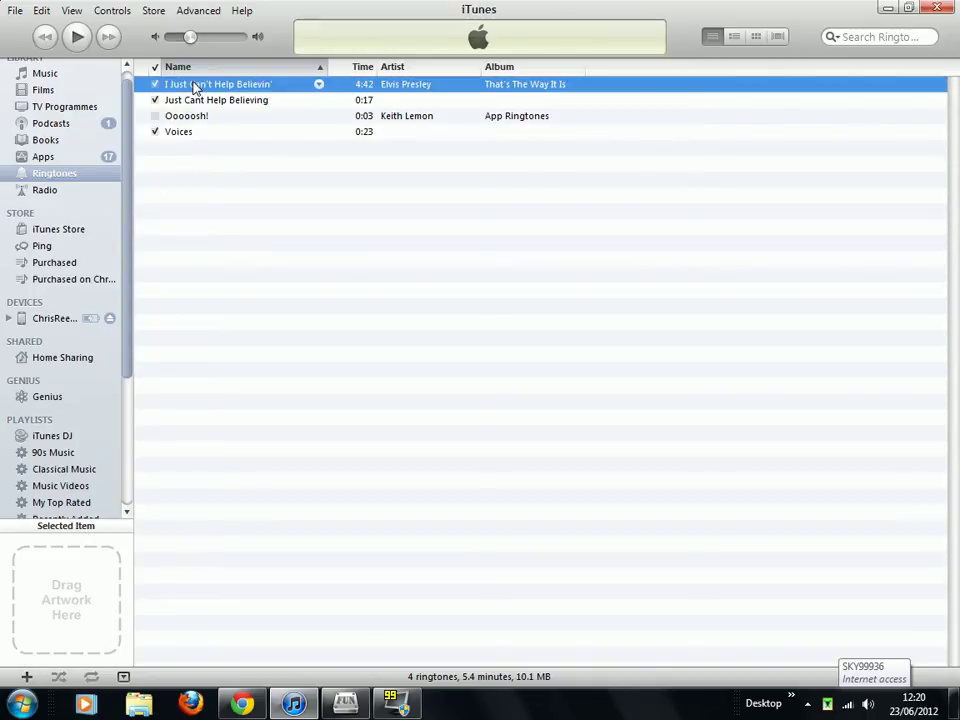
left_click_drag(193, 90, 227, 144)
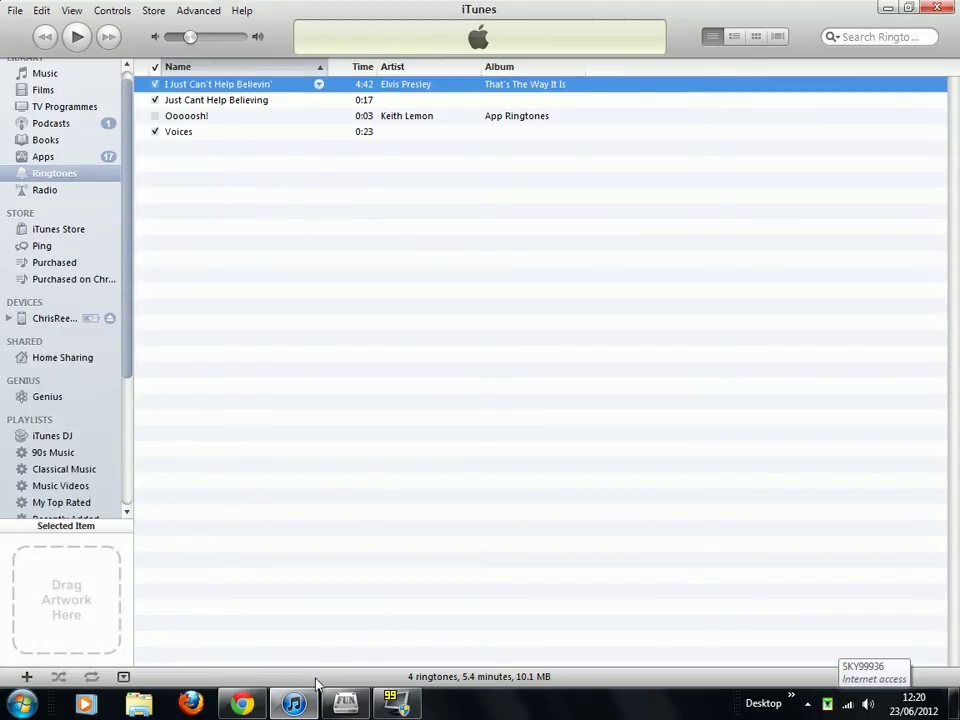